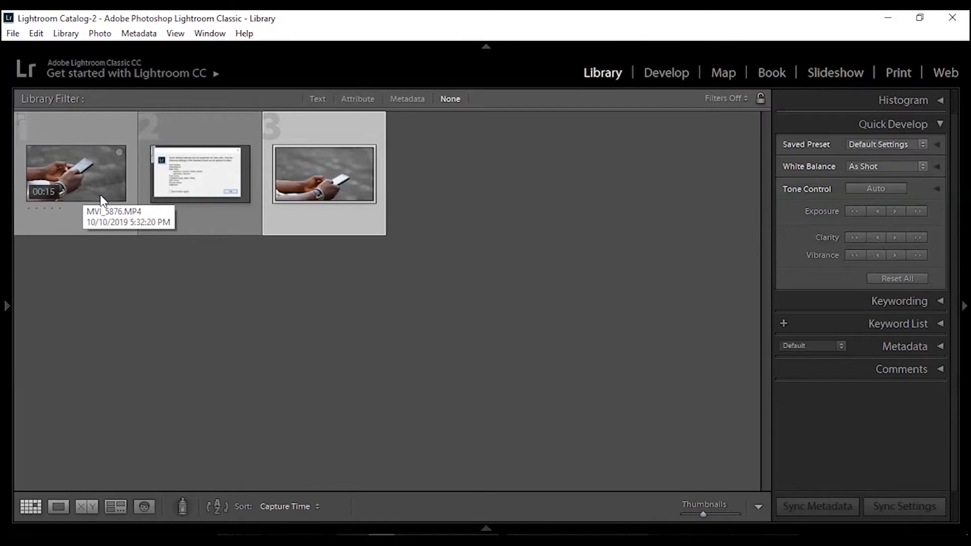
Preview the MVI_5876.MP4 clip at full size, playing it through, and return to the thumbnail grid
double_click(93, 191)
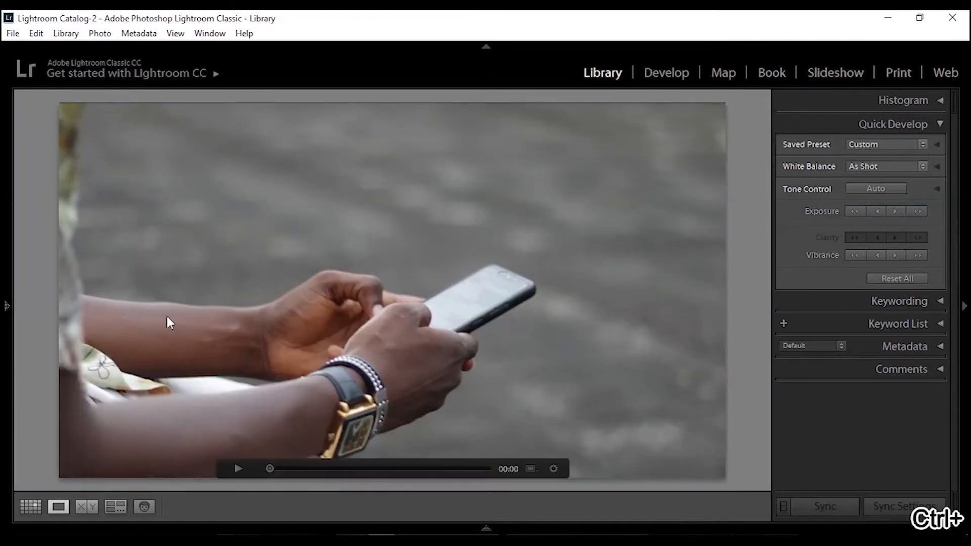
click(235, 468)
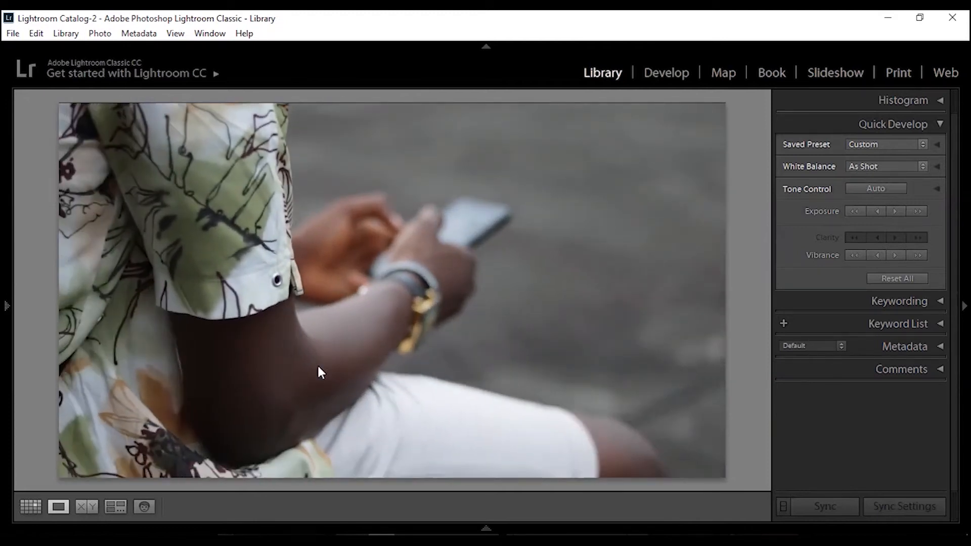
click(240, 469)
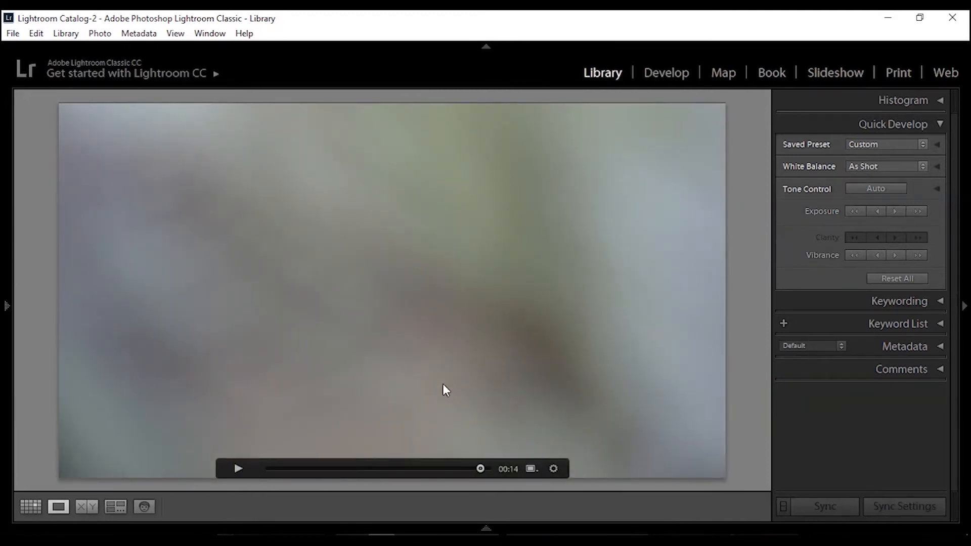
key(g)
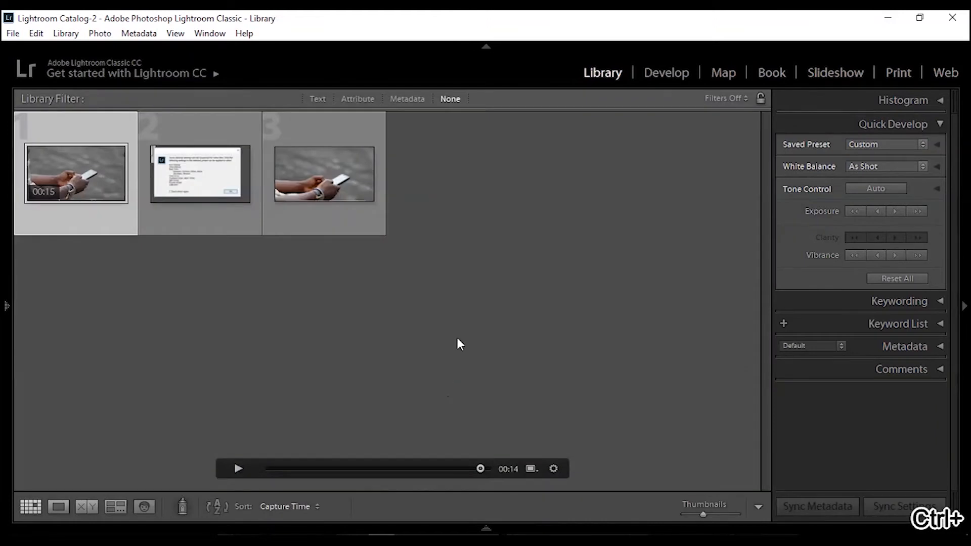
Try to open the video clip in the Develop module, and open the still photo colorgrade.JPG there instead
click(667, 80)
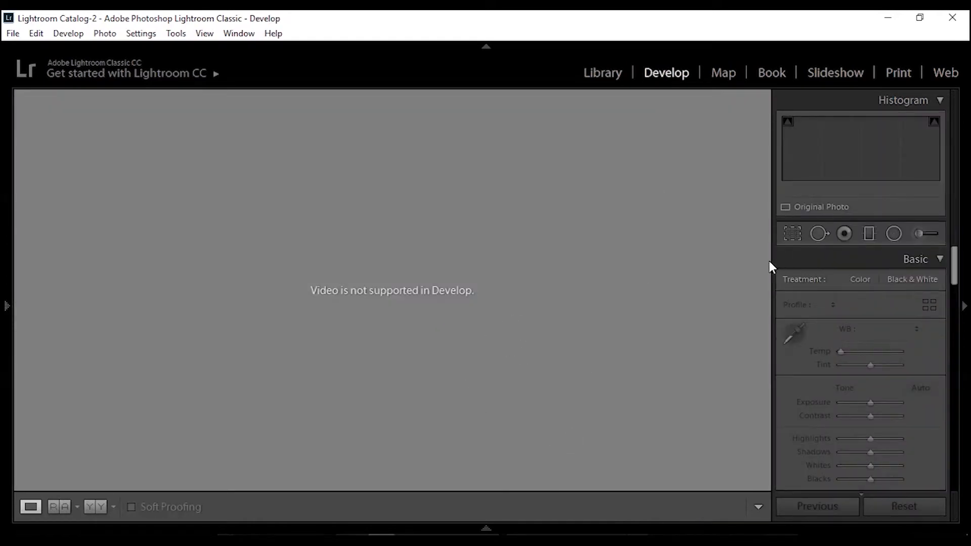
click(608, 73)
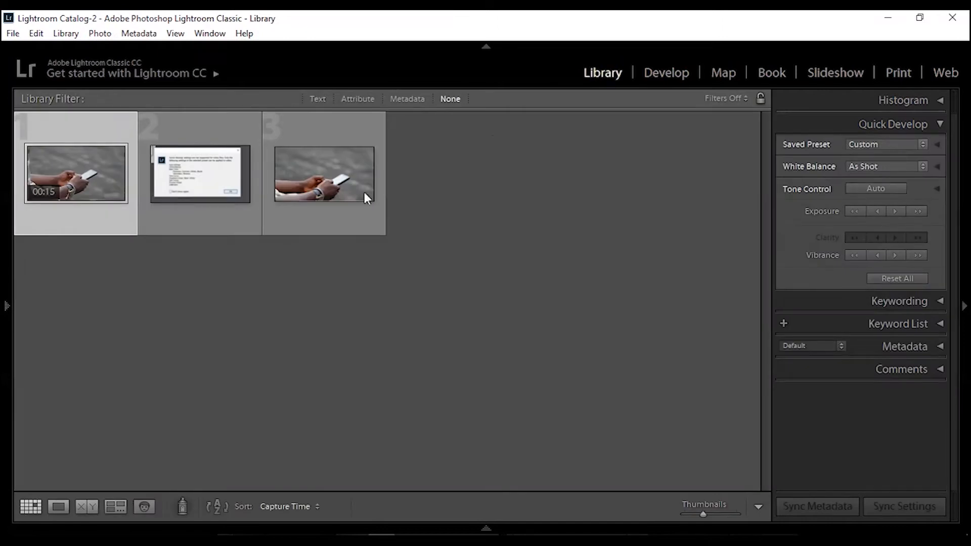
click(305, 165)
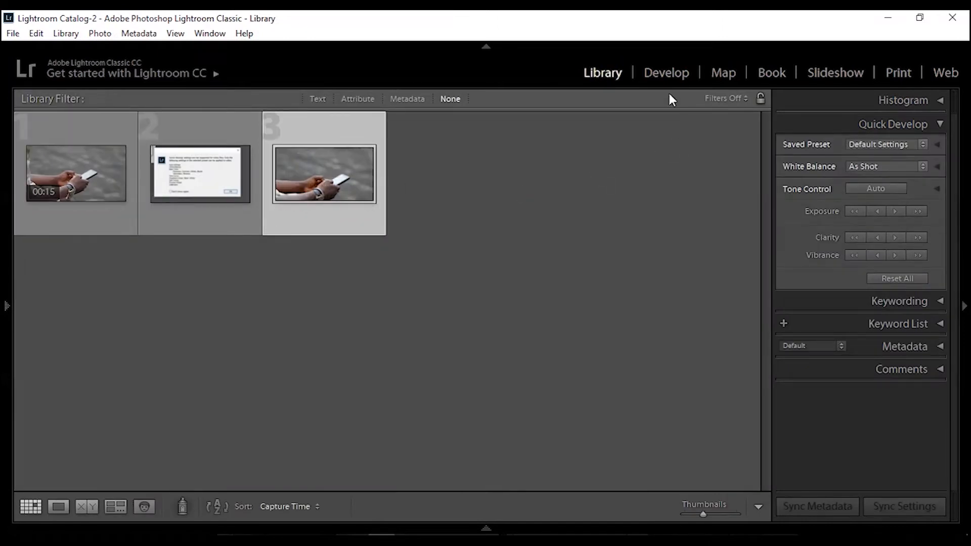
click(668, 72)
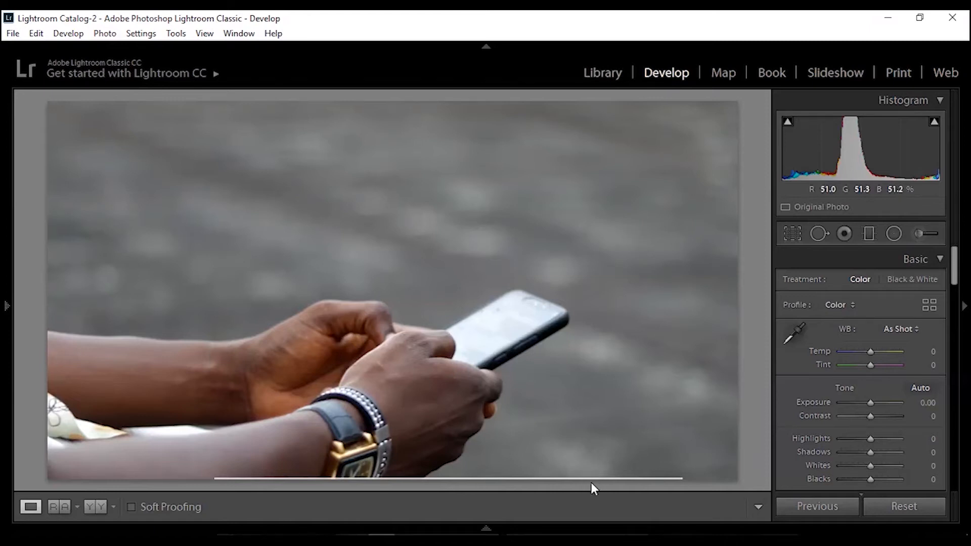
Examine the screenshot image that lists which develop settings can be applied to video files
mouse_move(588, 525)
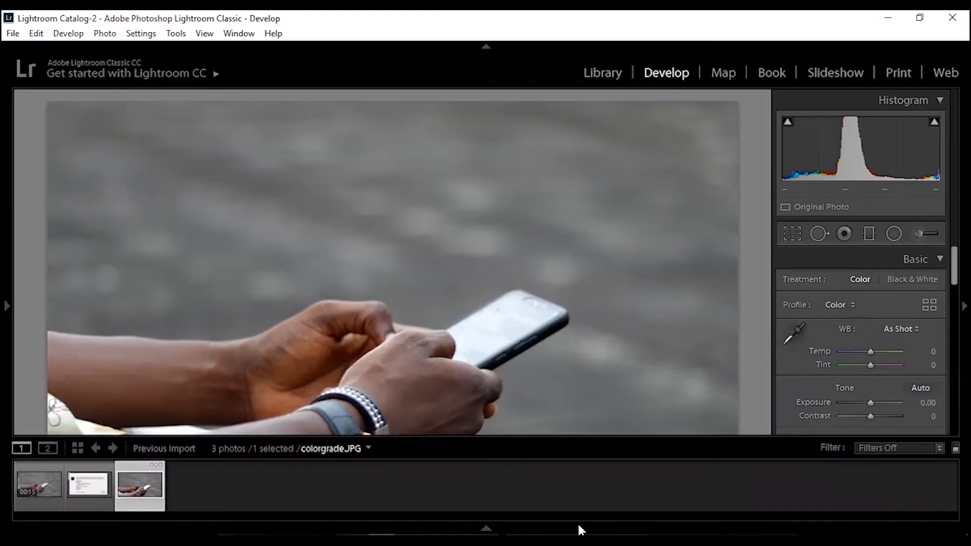
click(82, 494)
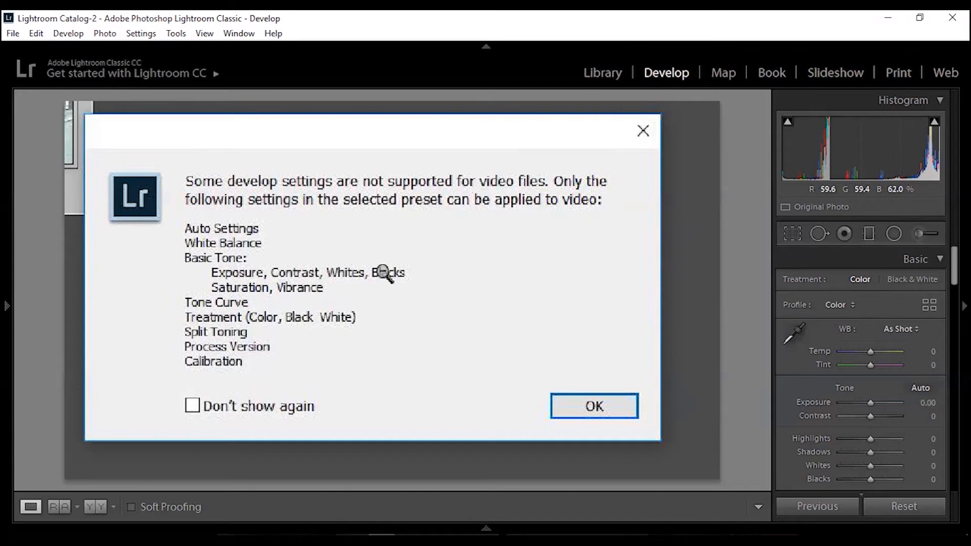
click(240, 389)
click(310, 272)
click(310, 267)
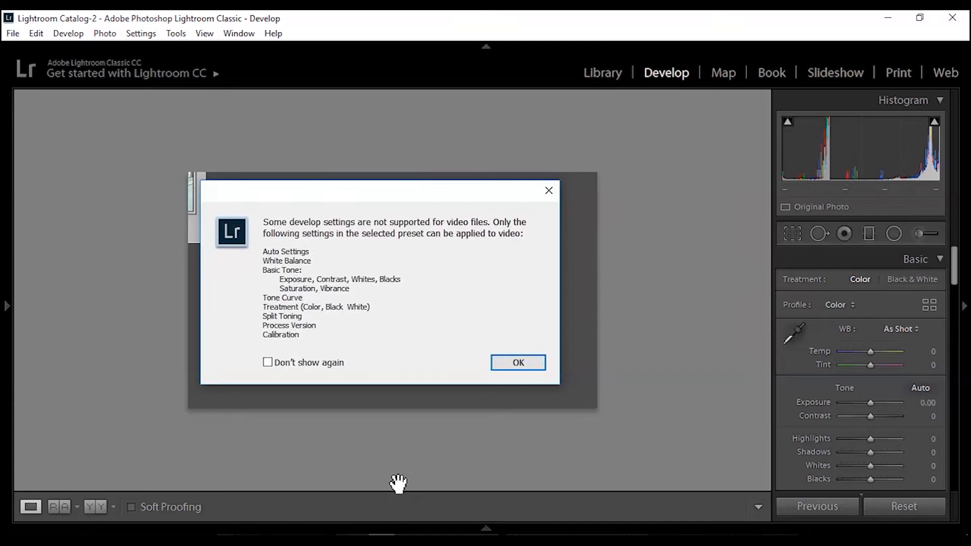
Switch back to the colorgrade.JPG photo in Develop and fit the whole image in view
mouse_move(320, 526)
click(151, 493)
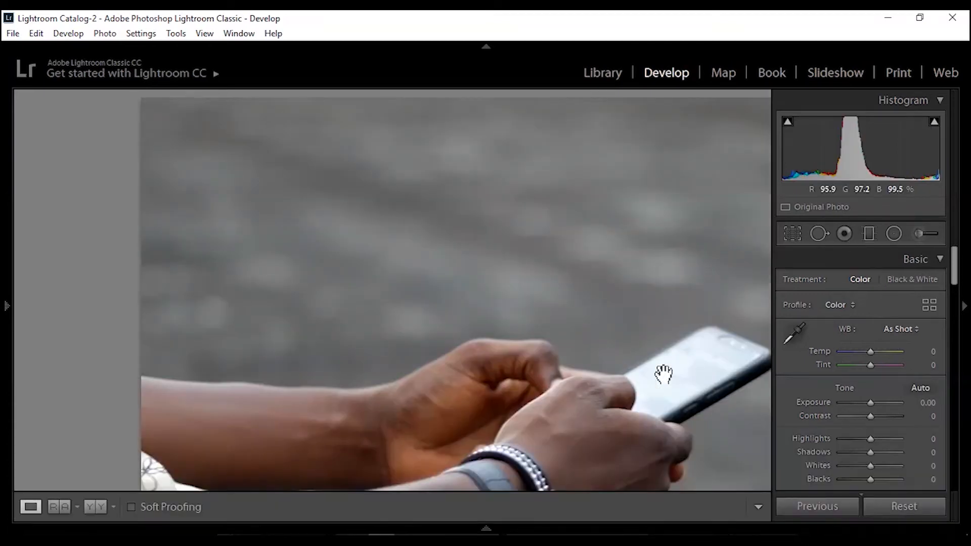
click(664, 374)
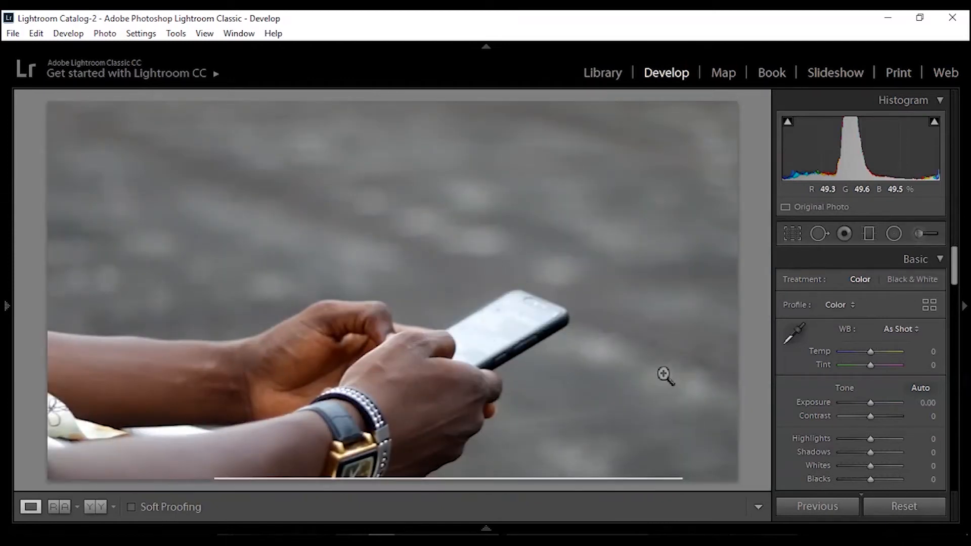
Set the photo's Temp to +5, Contrast to +24, Shadows to +43, Blacks to −17 and Saturation to −2
drag(952, 269, 954, 284)
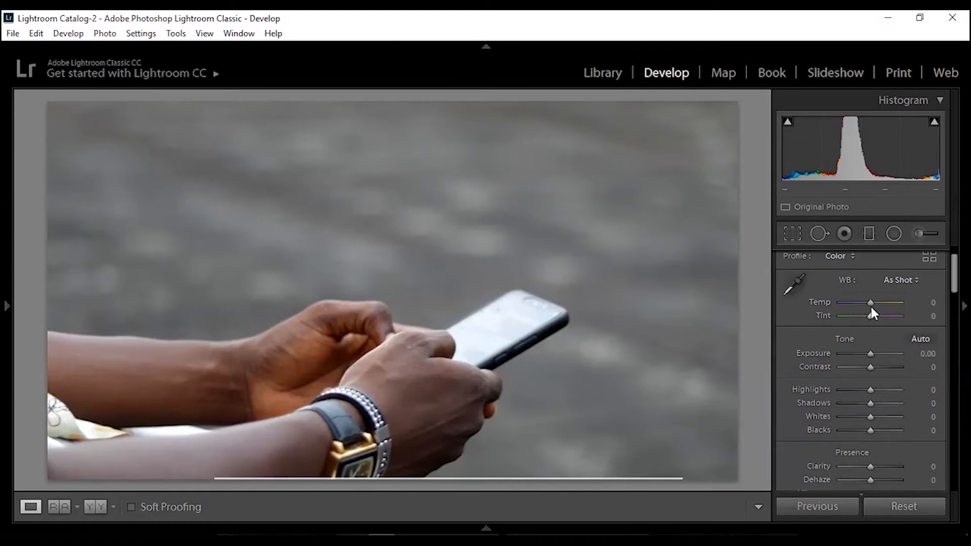
drag(870, 302, 873, 302)
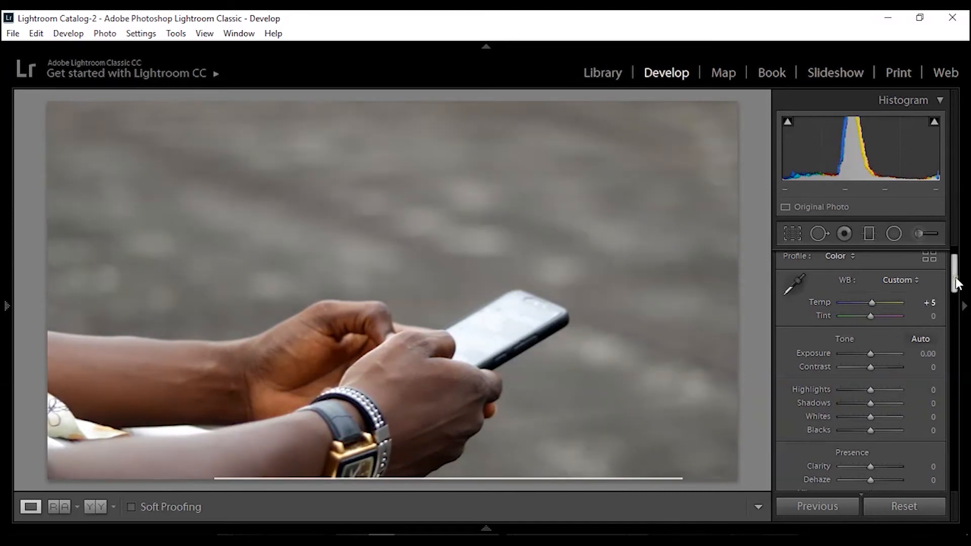
drag(955, 283, 954, 292)
drag(871, 296, 865, 358)
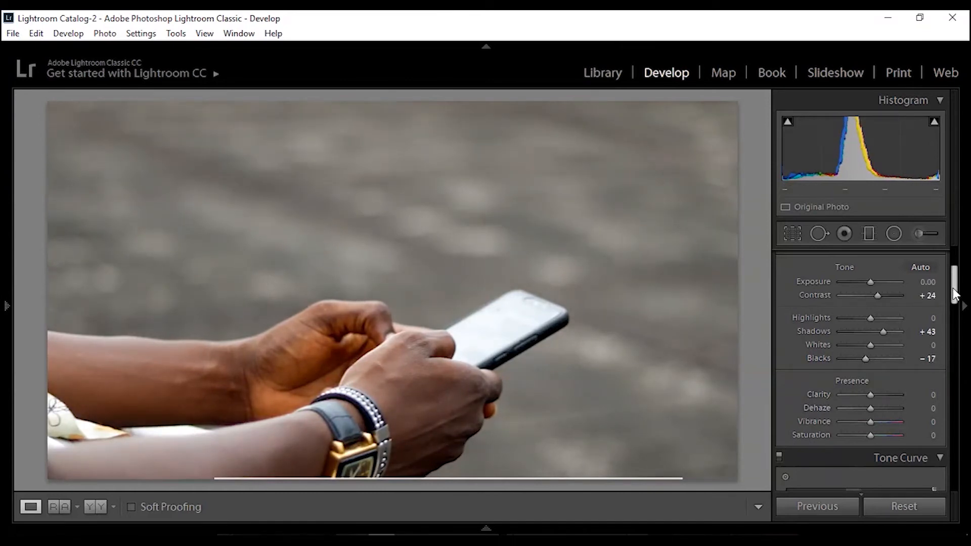
scroll(955, 293, down, 3)
drag(871, 360, 869, 360)
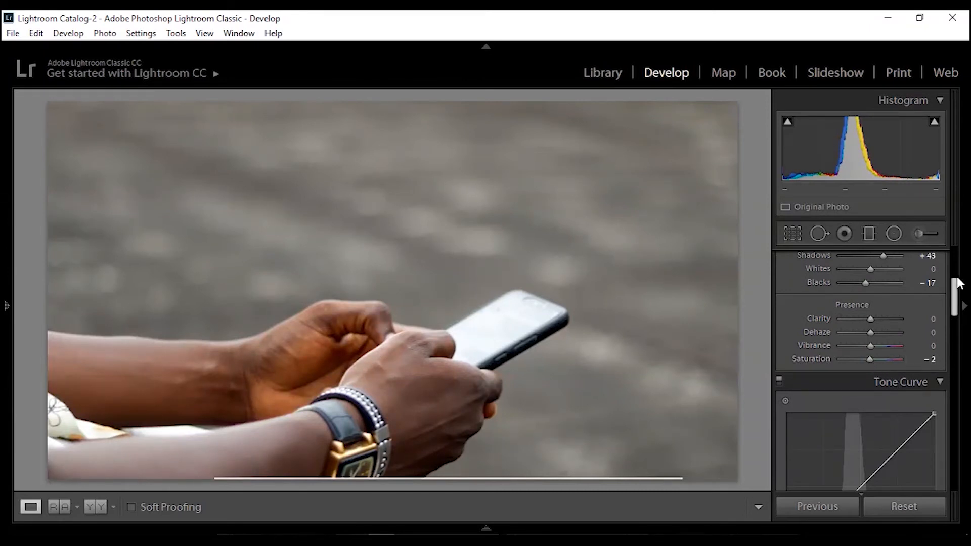
Add three points to the RGB tone curve, lift the black point to about 8.6%, lower the shadows and slightly raise midtones and highlights
scroll(956, 283, down, 5)
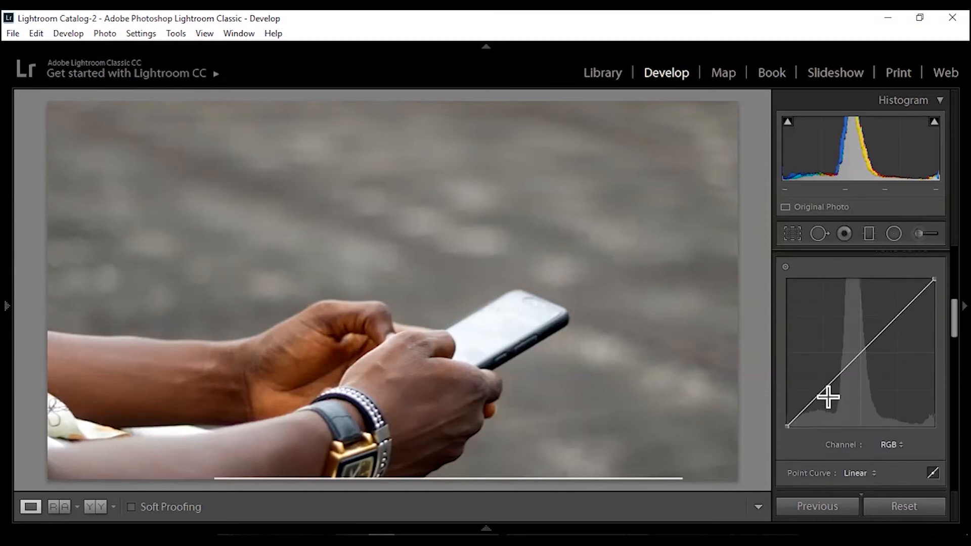
click(825, 392)
click(863, 353)
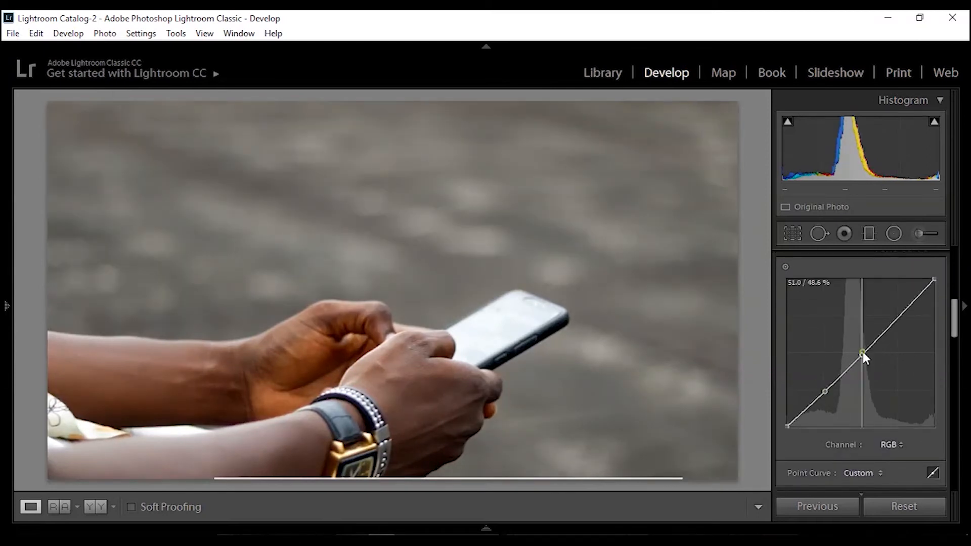
click(899, 315)
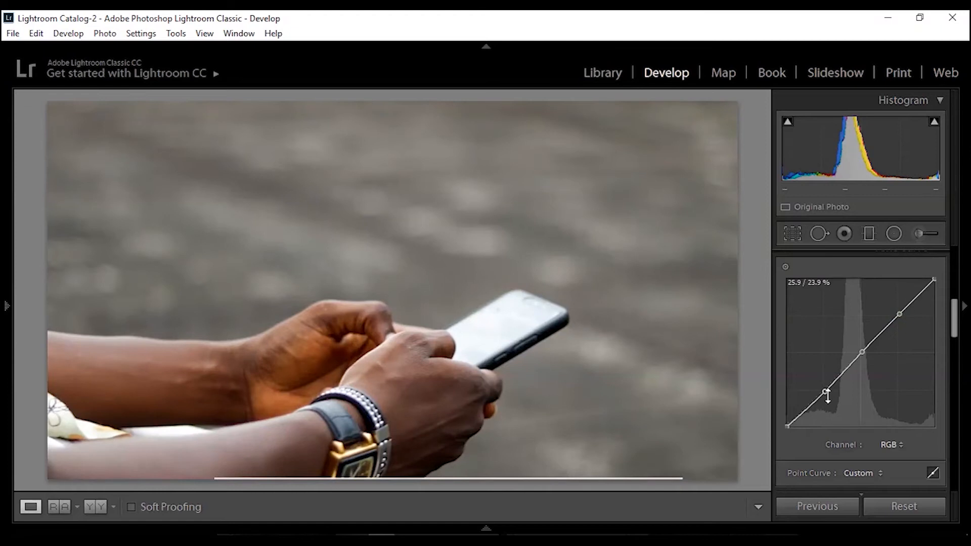
drag(786, 426, 787, 417)
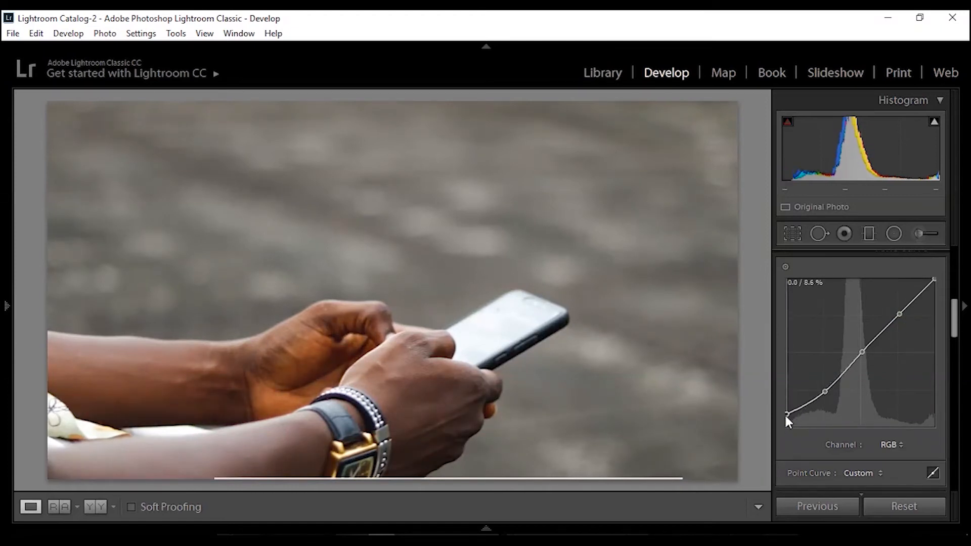
drag(825, 392, 828, 398)
drag(862, 352, 864, 350)
drag(902, 313, 901, 311)
Add shadow, midtone and highlight points to the Red channel's tone curve and fine-tune each one
click(885, 444)
click(869, 477)
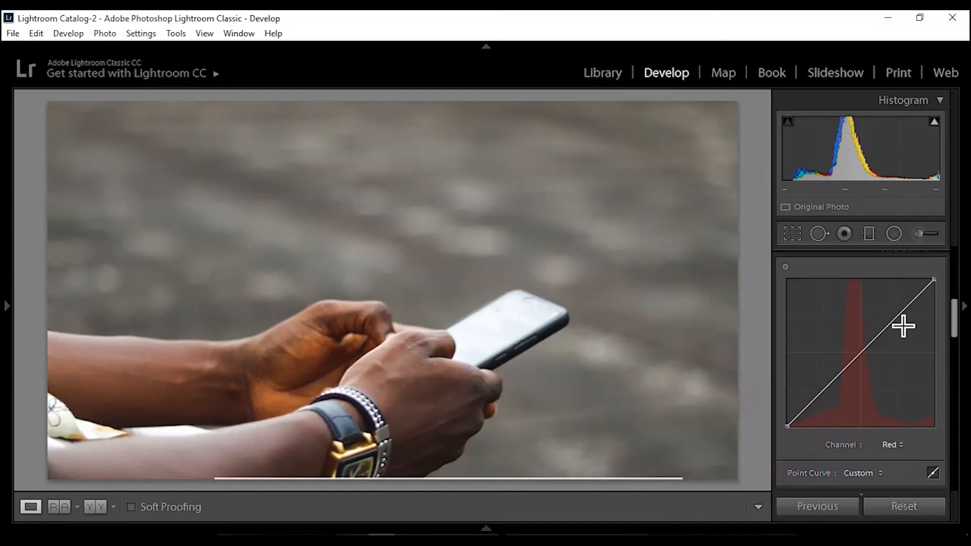
click(861, 353)
click(822, 388)
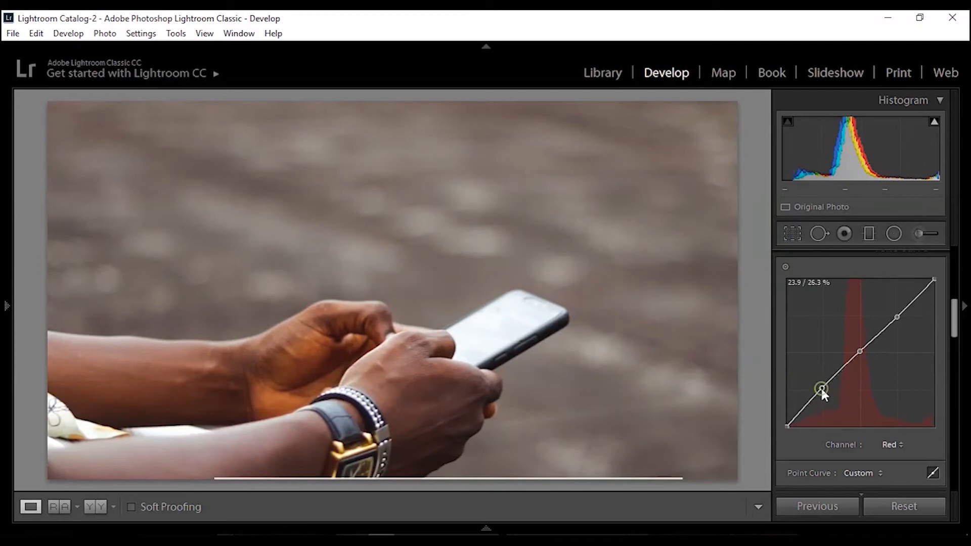
drag(860, 353, 862, 353)
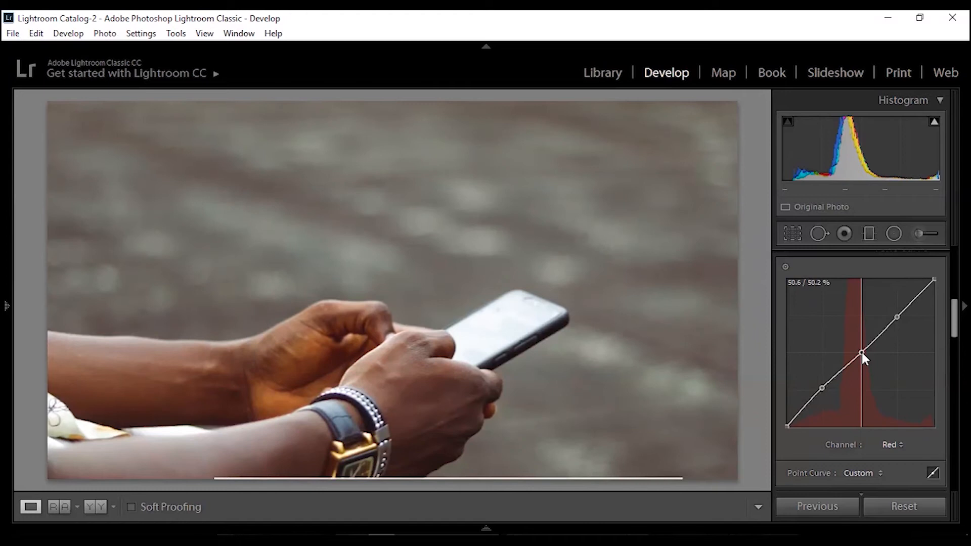
click(897, 317)
drag(898, 317, 902, 318)
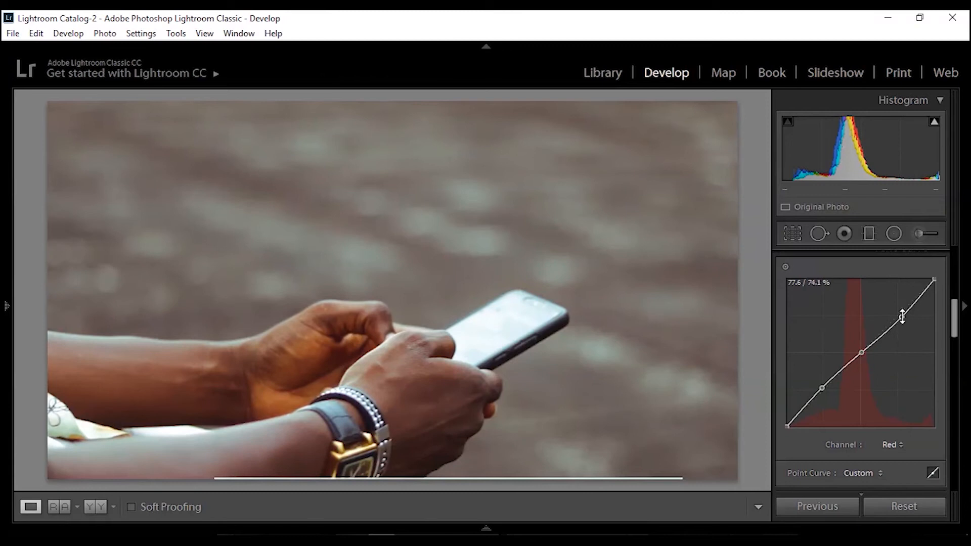
click(822, 388)
drag(822, 389, 824, 390)
Add three points to the Blue channel's tone curve, lower the shadows to about 23.9%, lift the black point slightly and raise the highlights
click(888, 444)
click(856, 511)
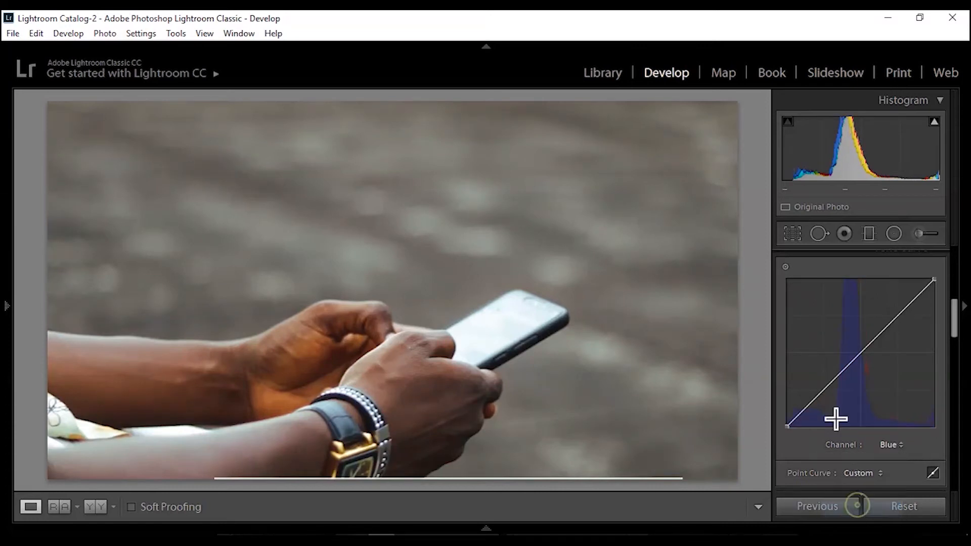
click(824, 390)
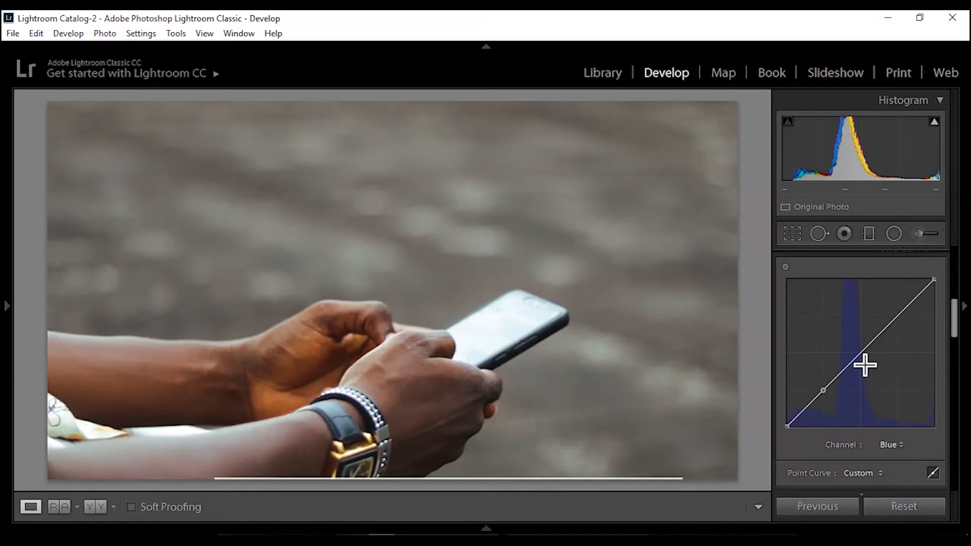
click(864, 349)
click(898, 317)
drag(823, 391, 824, 390)
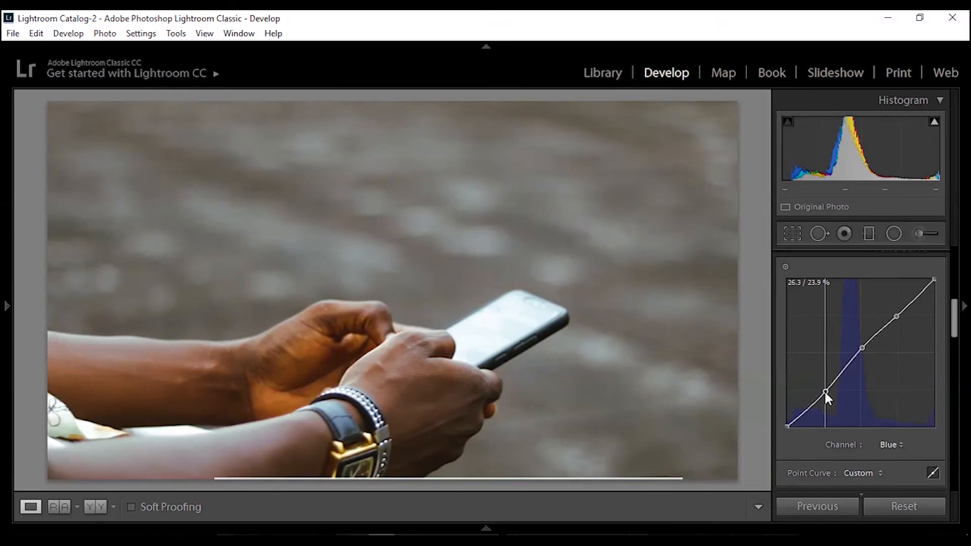
mouse_move(787, 426)
mouse_down()
mouse_move(787, 414)
mouse_move(785, 435)
mouse_move(783, 411)
mouse_move(781, 427)
mouse_up()
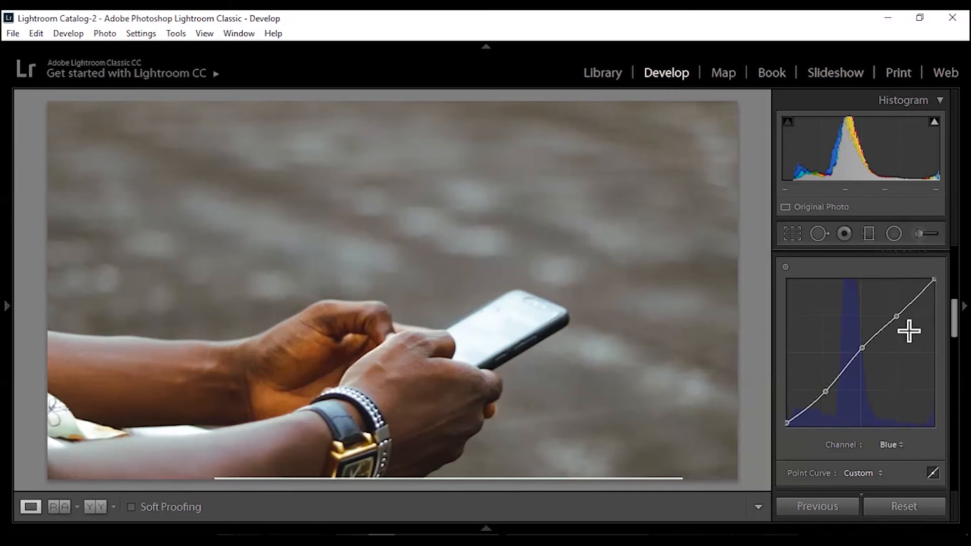
click(897, 317)
drag(898, 315, 897, 310)
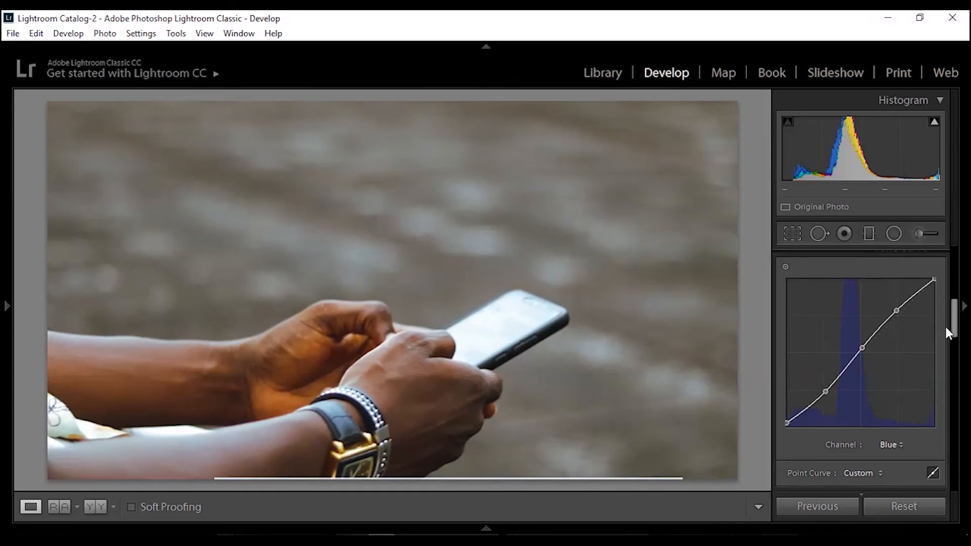
Compare the photo with and without the tone curve adjustments, leaving them enabled
scroll(942, 332, up, 2)
click(779, 292)
click(778, 291)
click(779, 292)
click(781, 292)
Set the Yellow saturation to −56, reduce the Blue saturation, and set the Blue hue to −71 in HSL
drag(955, 329, 964, 363)
drag(872, 364, 855, 364)
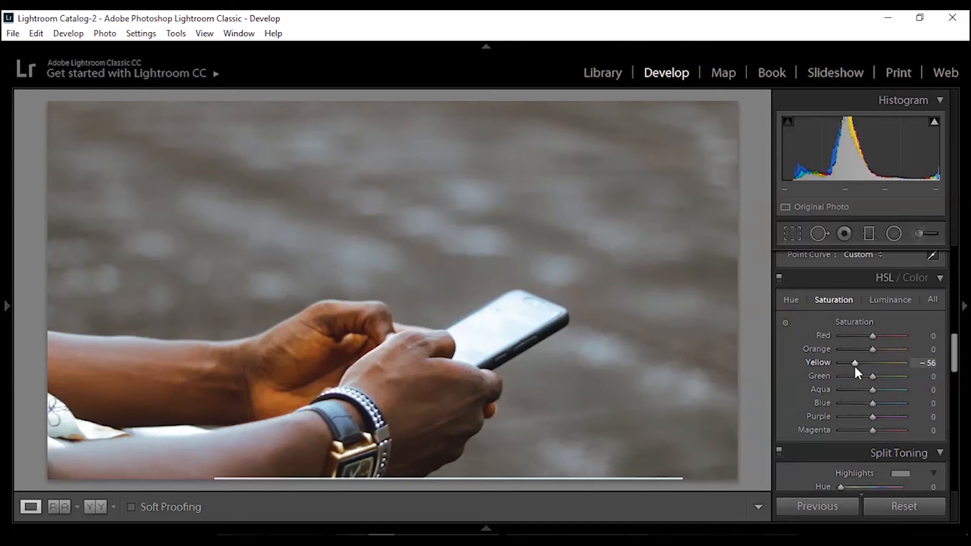
click(860, 403)
click(791, 298)
mouse_move(848, 399)
mouse_down()
mouse_move(821, 405)
mouse_move(870, 402)
mouse_move(855, 407)
mouse_up()
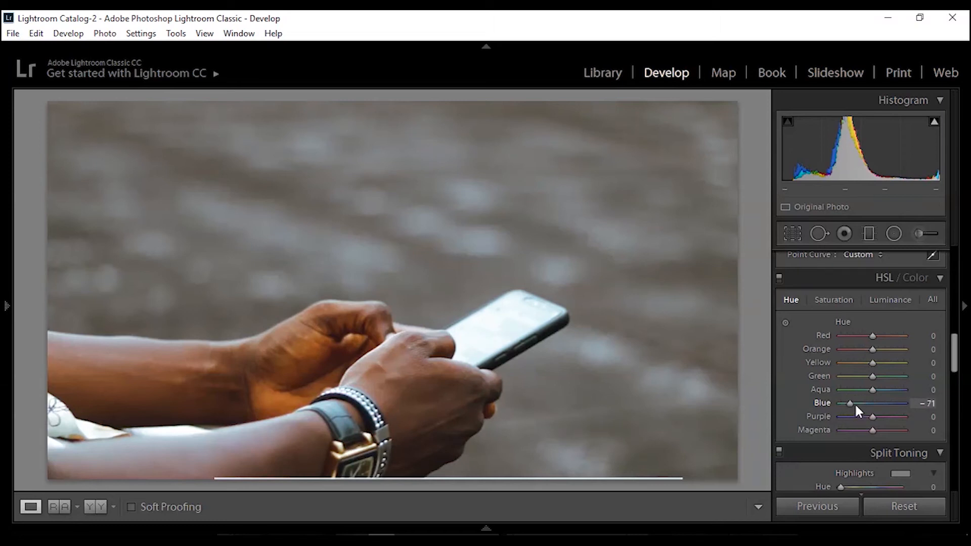
Tint the Split Toning highlights teal with a hue of 175 and a saturation of 9
drag(953, 358, 954, 389)
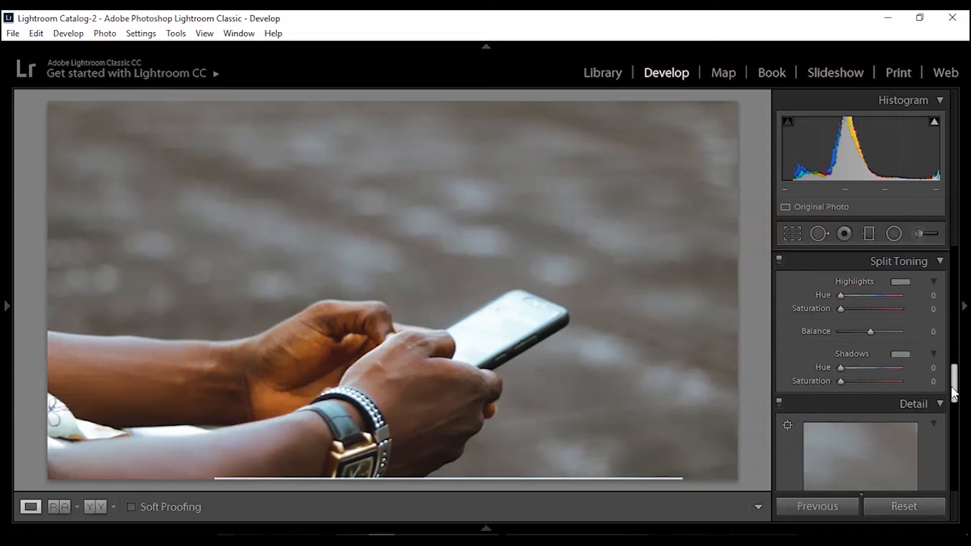
click(899, 282)
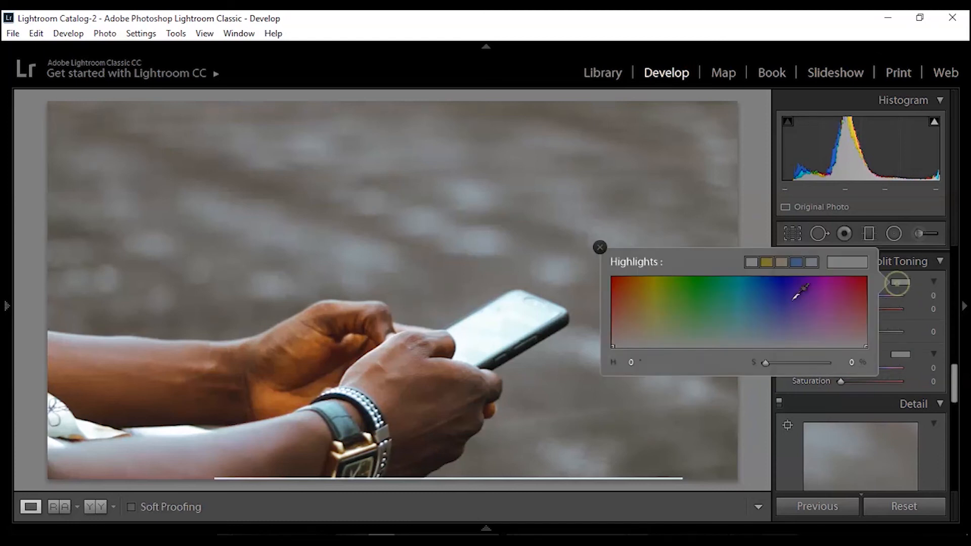
click(731, 330)
mouse_move(756, 329)
mouse_down()
mouse_move(736, 339)
mouse_move(769, 363)
mouse_up()
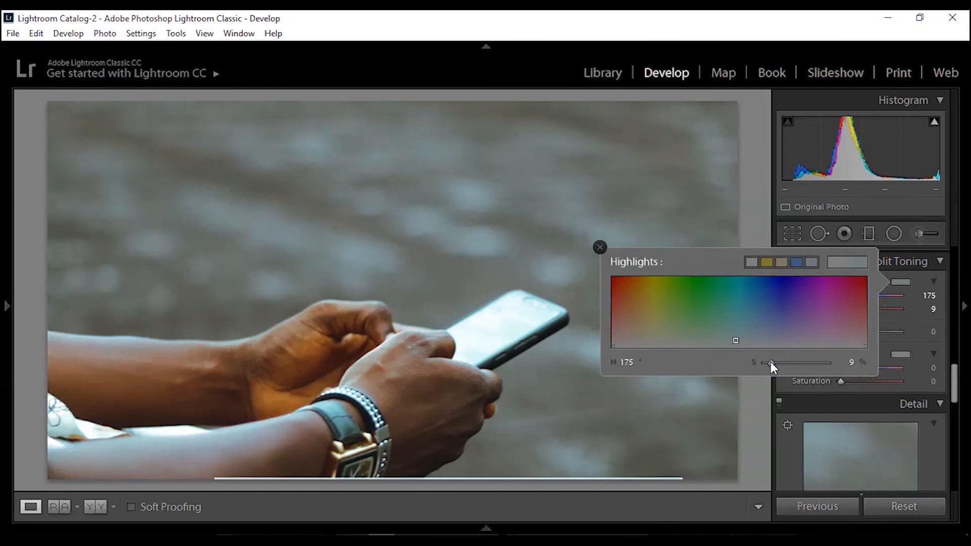
Tint the Split Toning shadows warm with a hue of 37 and a saturation of 4
click(935, 370)
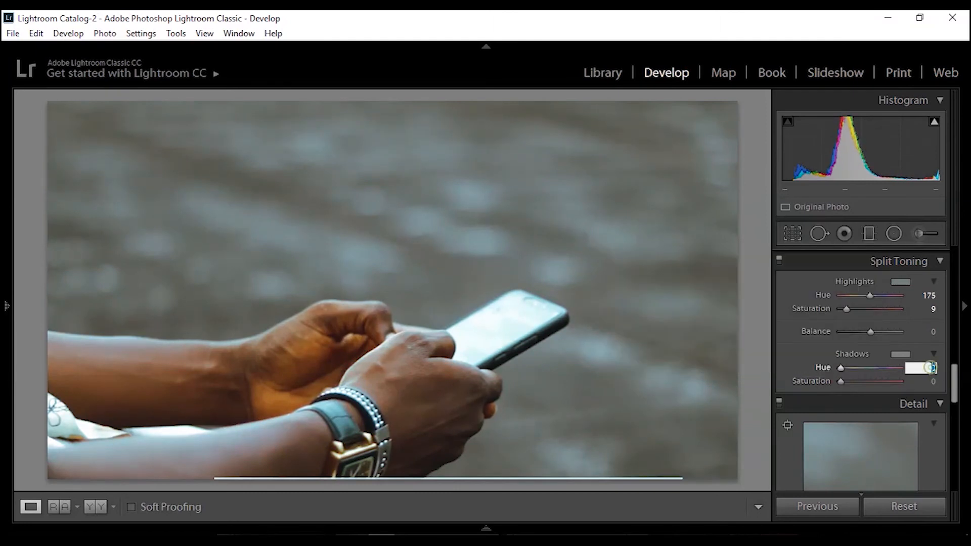
text(37)
key(Return)
click(936, 380)
text(4)
key(Return)
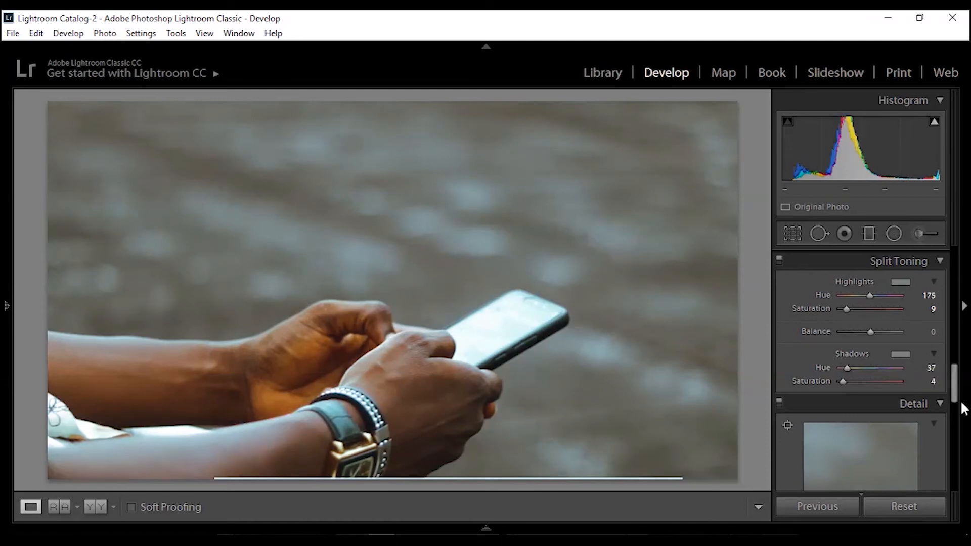
In Calibration, set Red Primary hue +31 and saturation −10, Green Primary hue +33 and saturation −21, and Blue Primary hue −19
drag(952, 399, 945, 481)
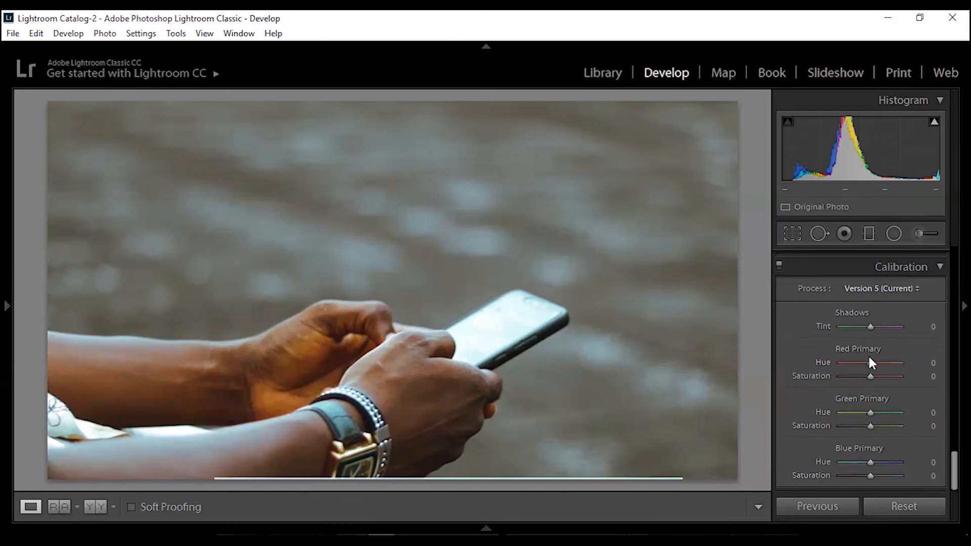
drag(869, 358, 882, 359)
drag(870, 412, 879, 413)
mouse_move(869, 461)
mouse_down()
mouse_move(850, 460)
mouse_move(861, 459)
mouse_up()
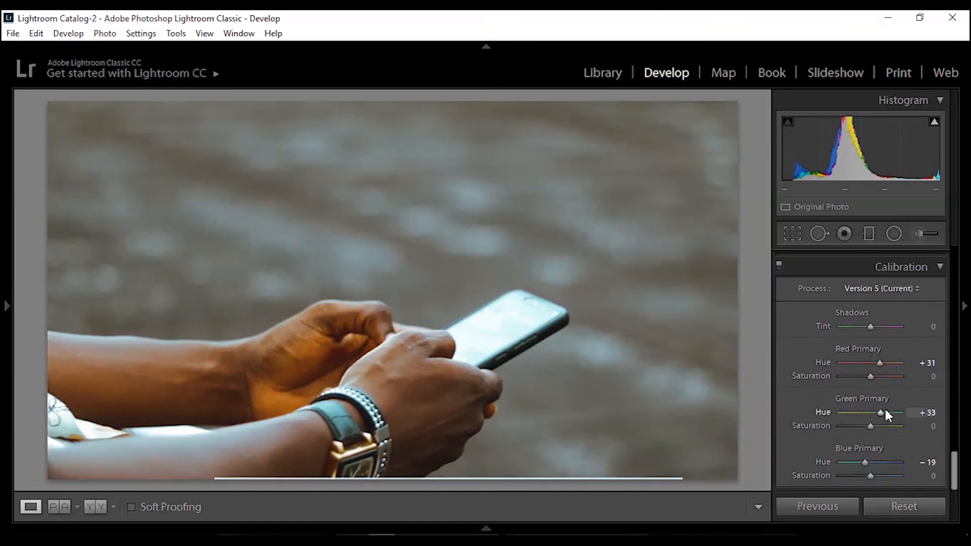
drag(868, 426, 864, 426)
drag(869, 376, 866, 375)
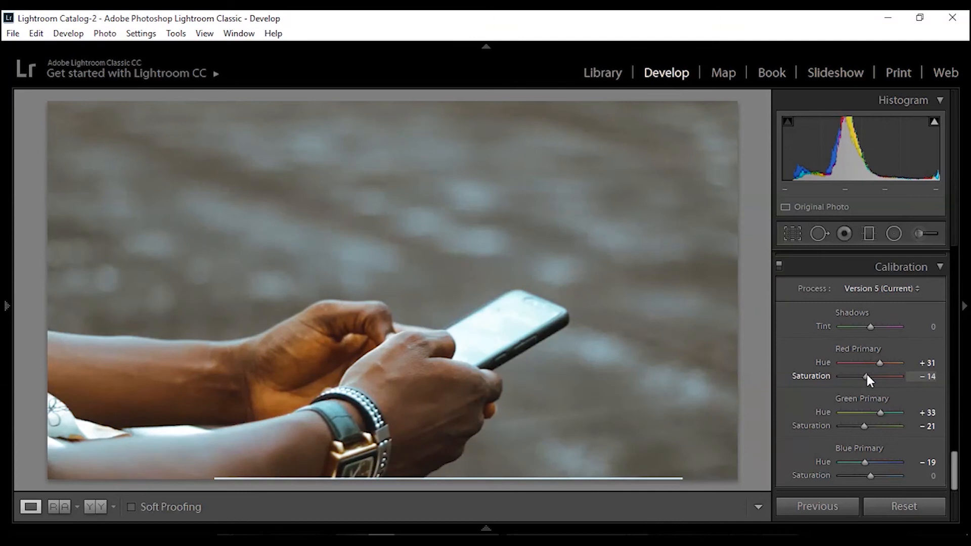
Compare the before and after versions of the graded still side by side, then return to the single-photo view
click(92, 506)
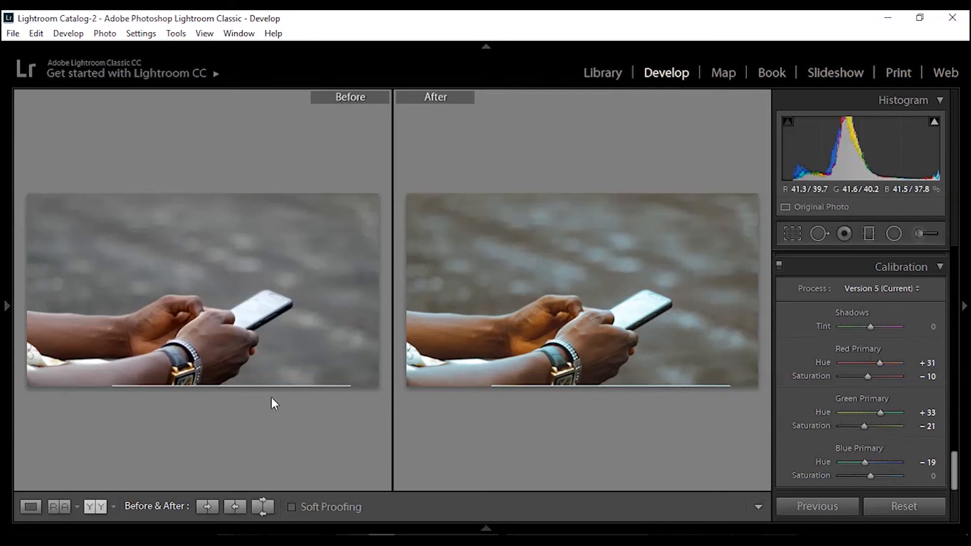
click(31, 509)
Save the current develop settings as a new preset named 00Video in the User Presets group
mouse_move(2, 320)
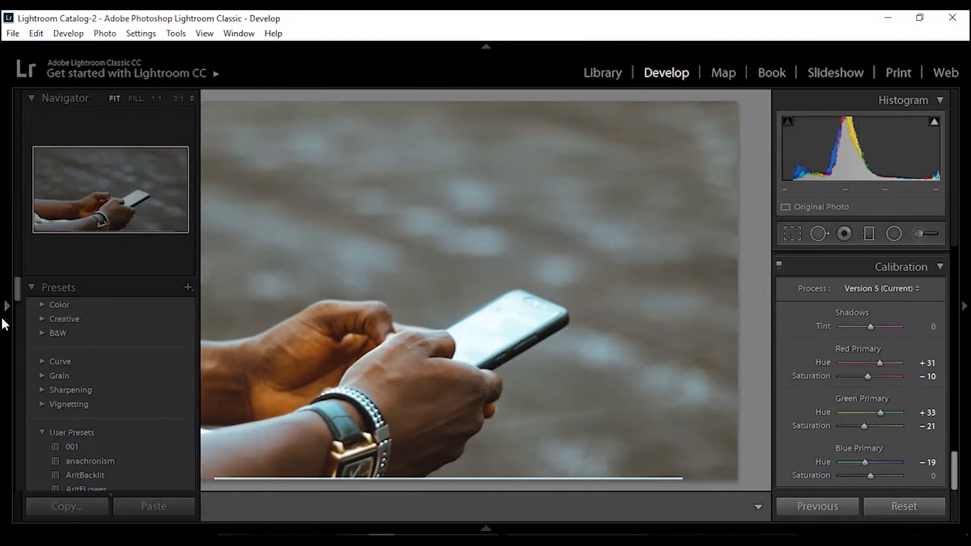
click(187, 287)
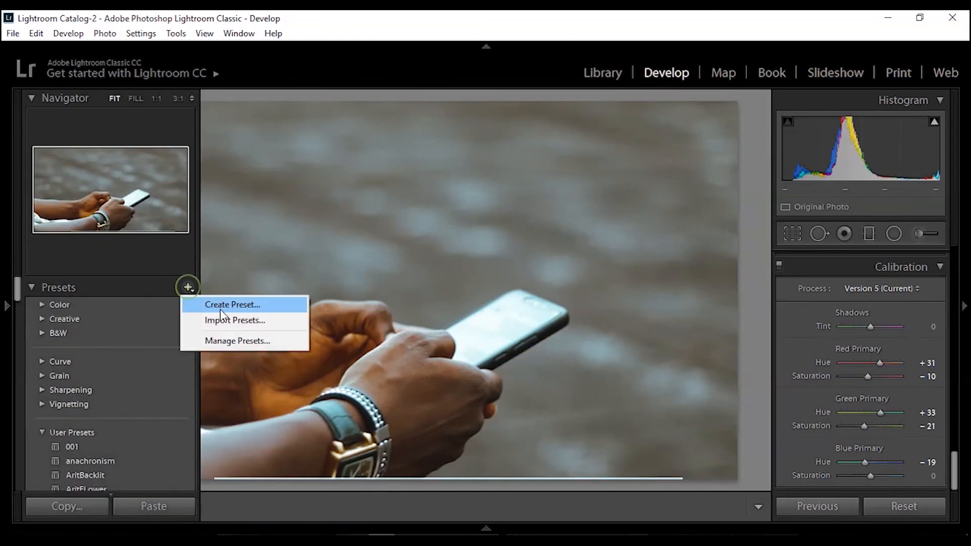
click(223, 304)
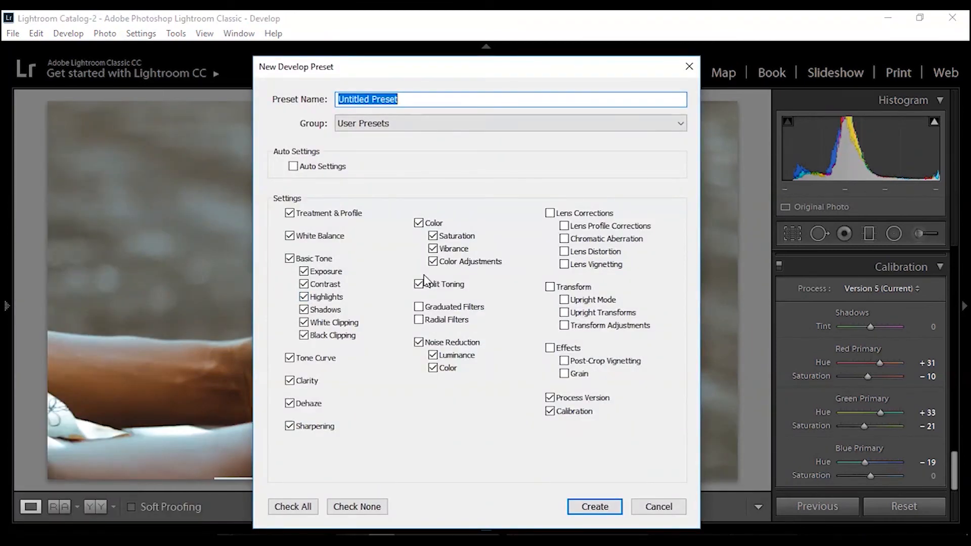
text(00)
key(BackSpace)
key(BackSpace)
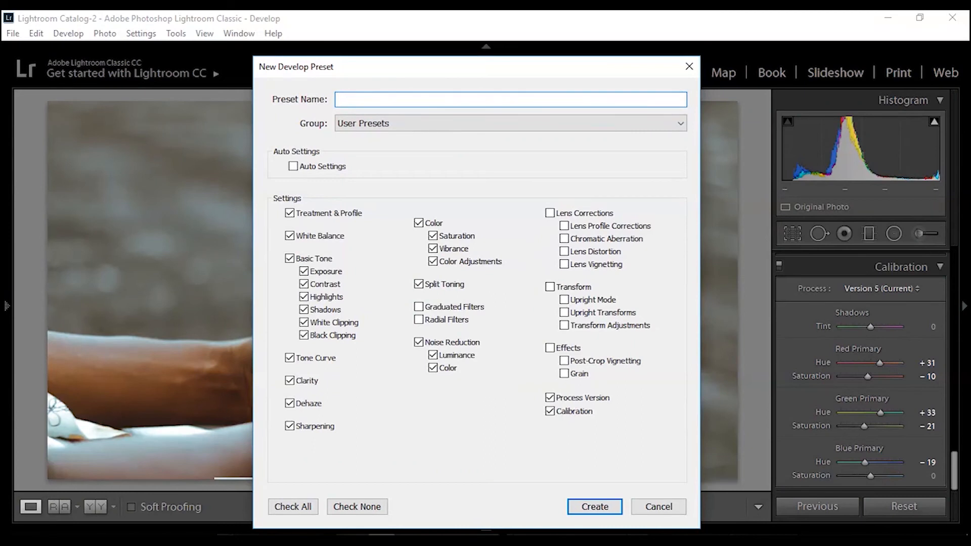
text(00Video)
click(606, 509)
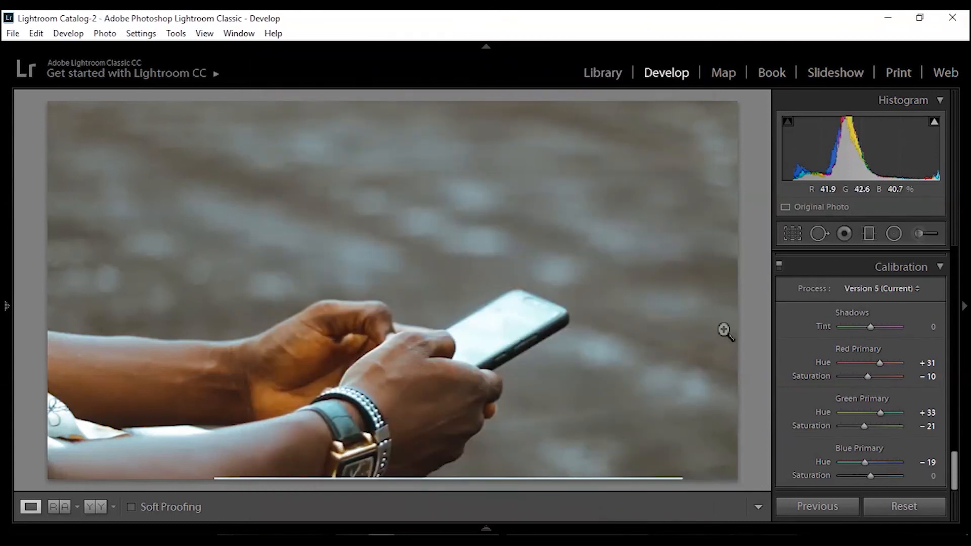
Apply the 00Video user preset to the 15-second video clip in the Library and accept the notice about supported settings
click(599, 70)
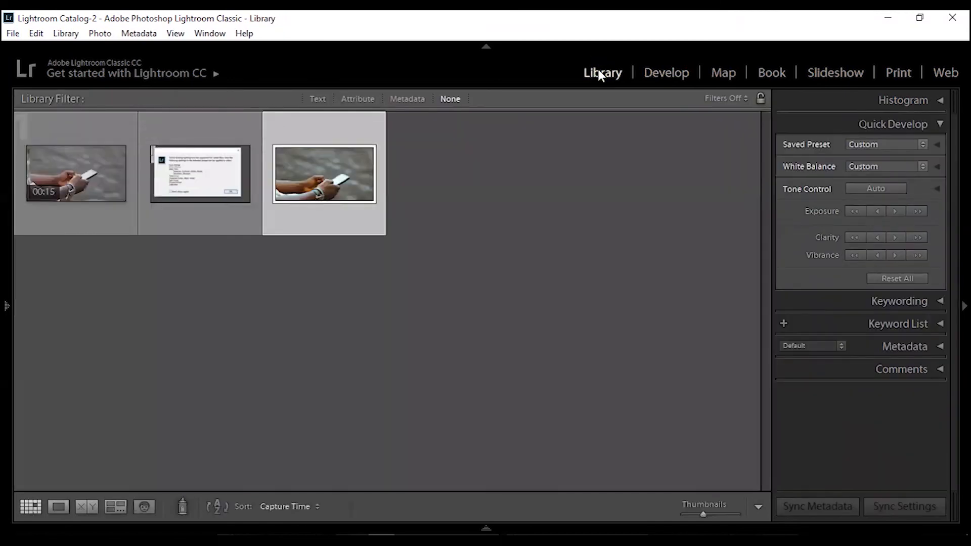
click(69, 181)
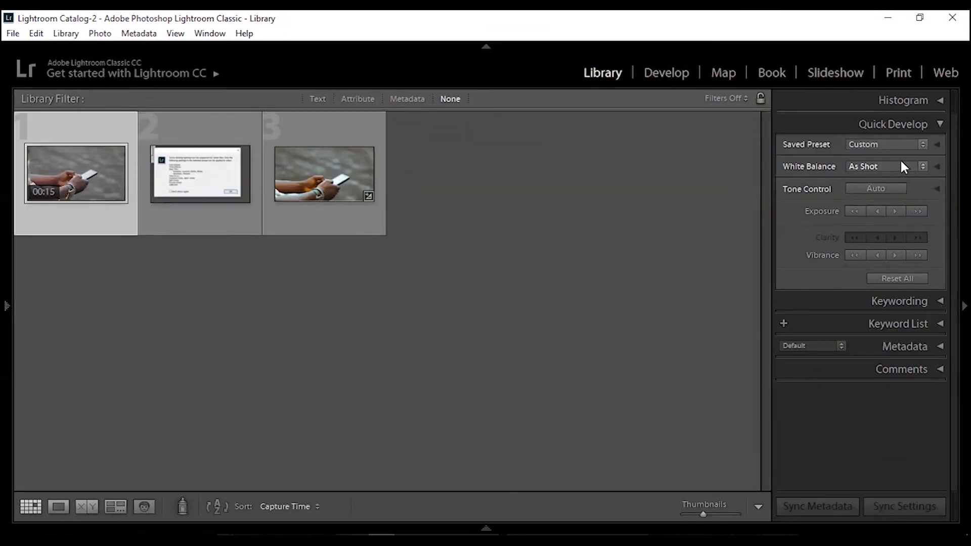
click(888, 141)
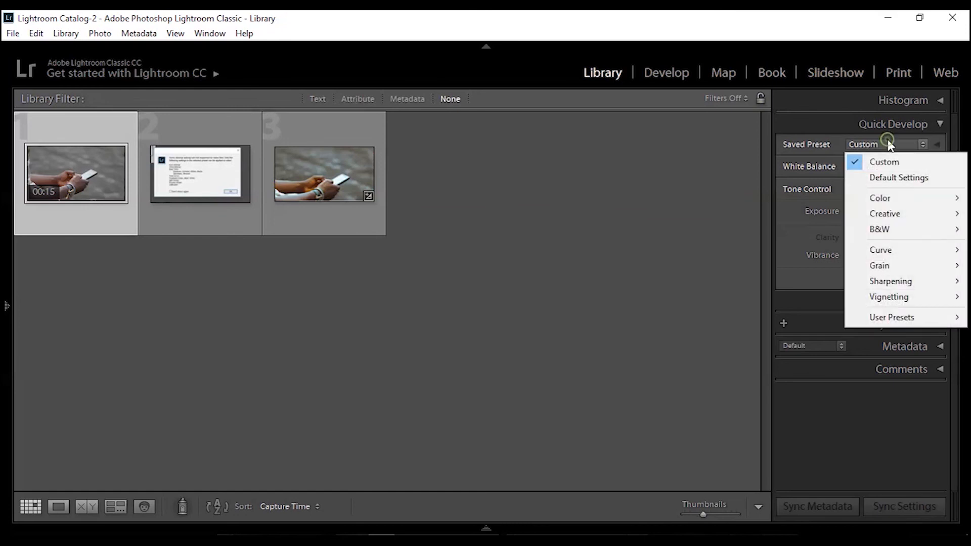
mouse_move(930, 318)
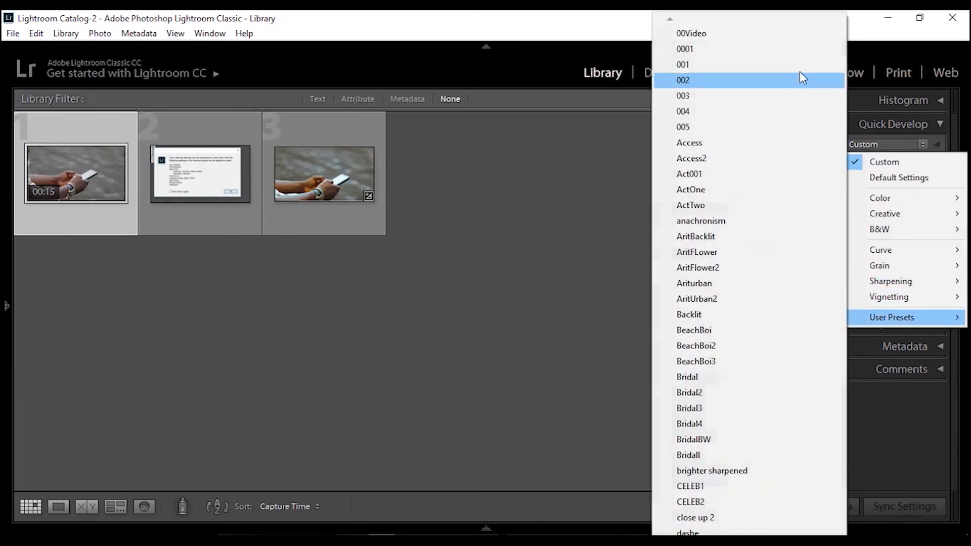
click(739, 36)
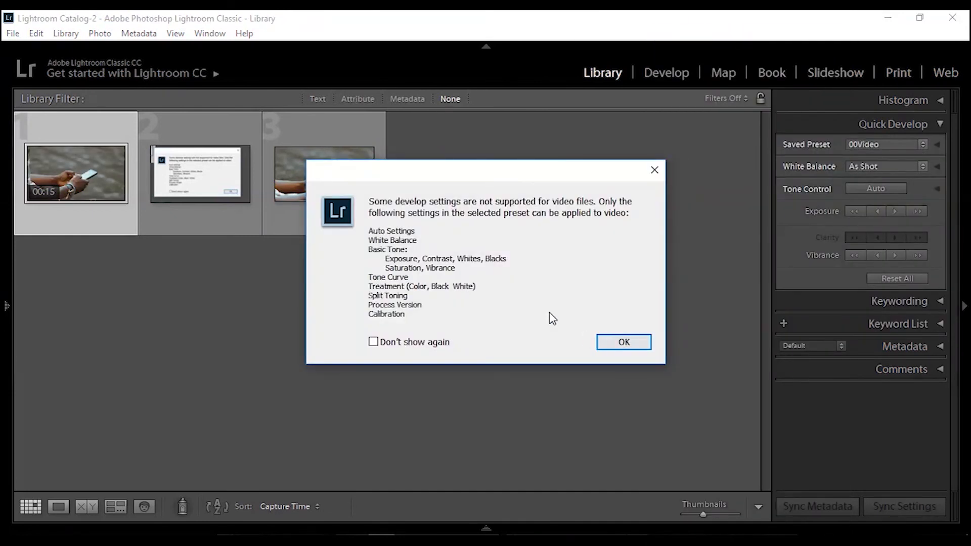
click(624, 344)
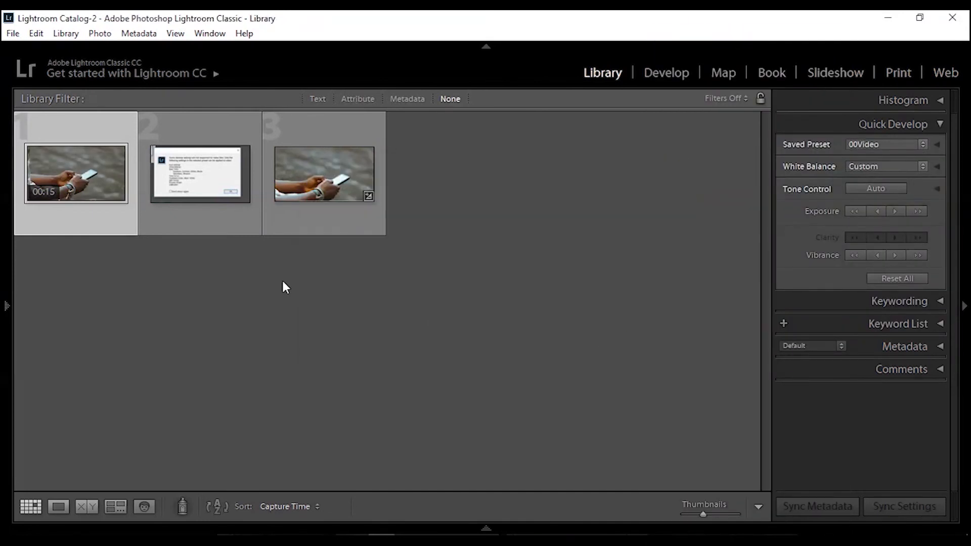
Open the graded video clip in the enlarged single view and play it to review the look
key(ctrl+equal)
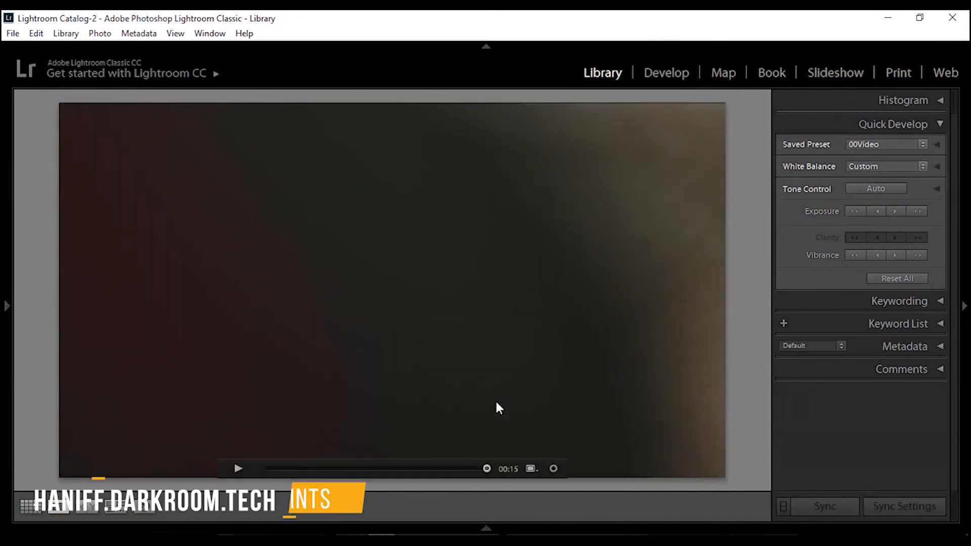
click(238, 469)
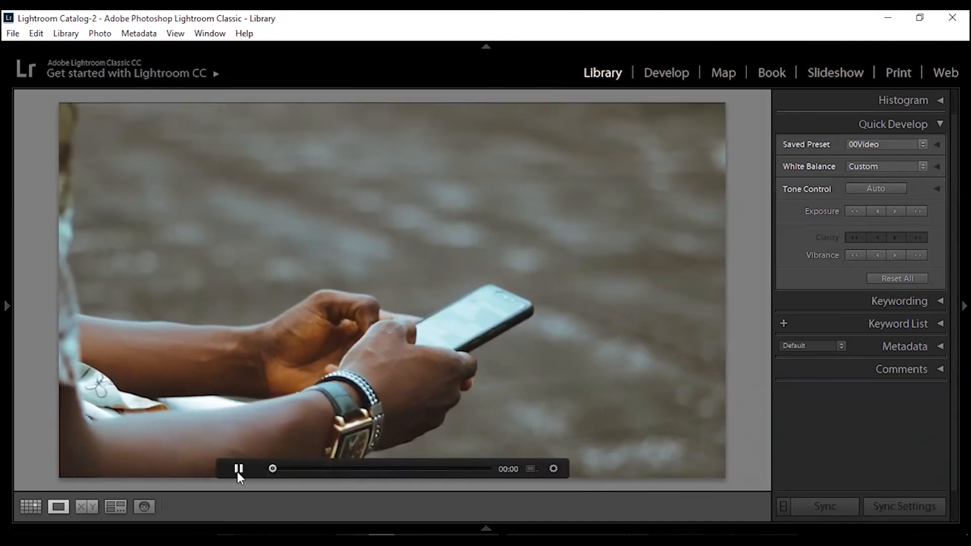